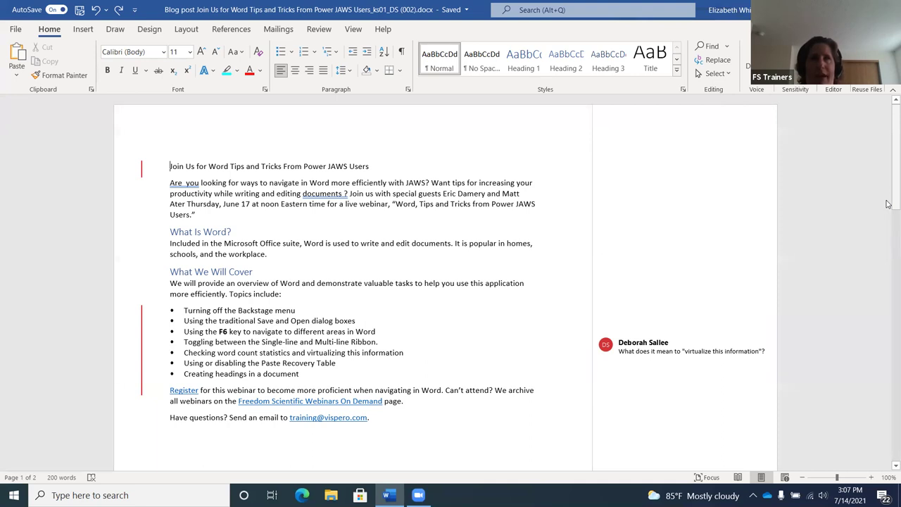
- Select the entire document, return to its beginning, and select only the title line
key(ctrl+a)
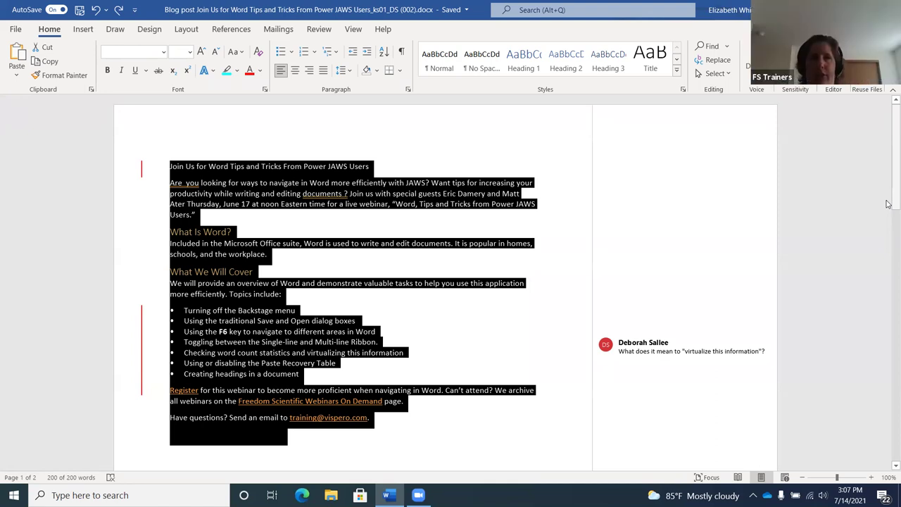
key(ctrl+Home)
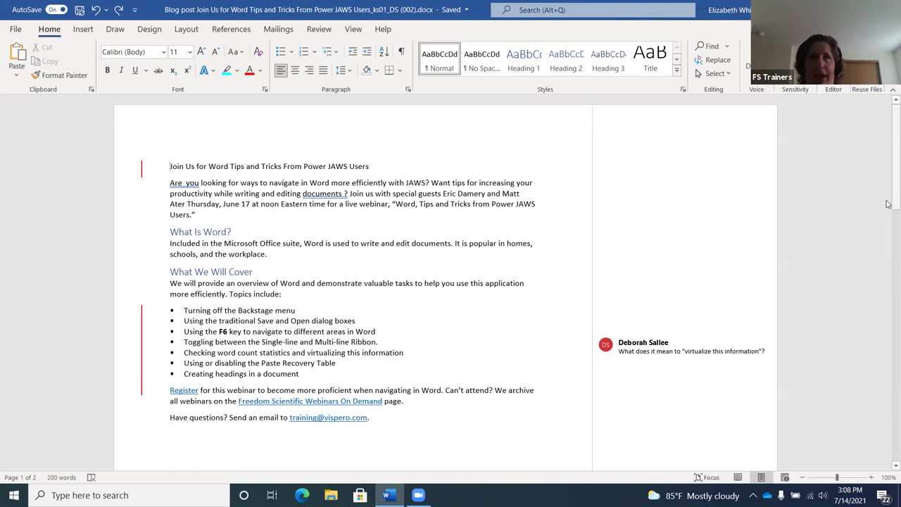
key(ctrl+a)
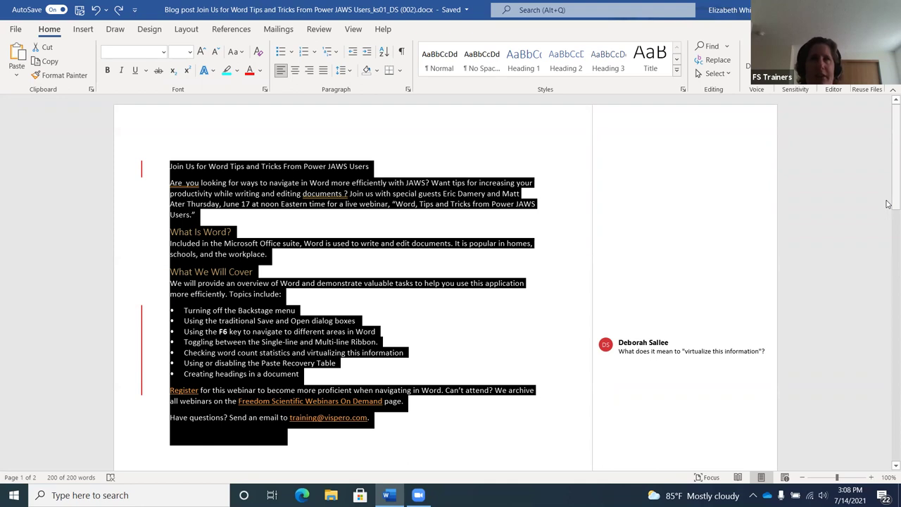
key(ctrl+Home)
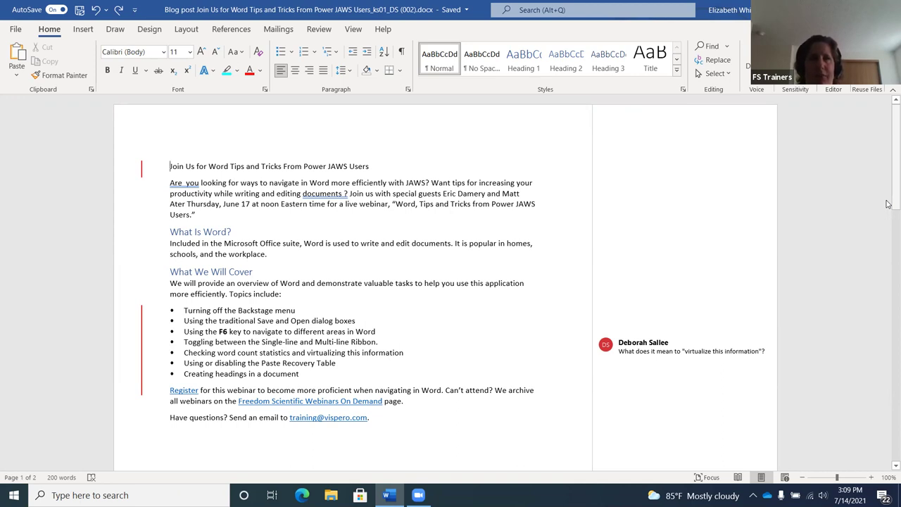
key(shift+Down)
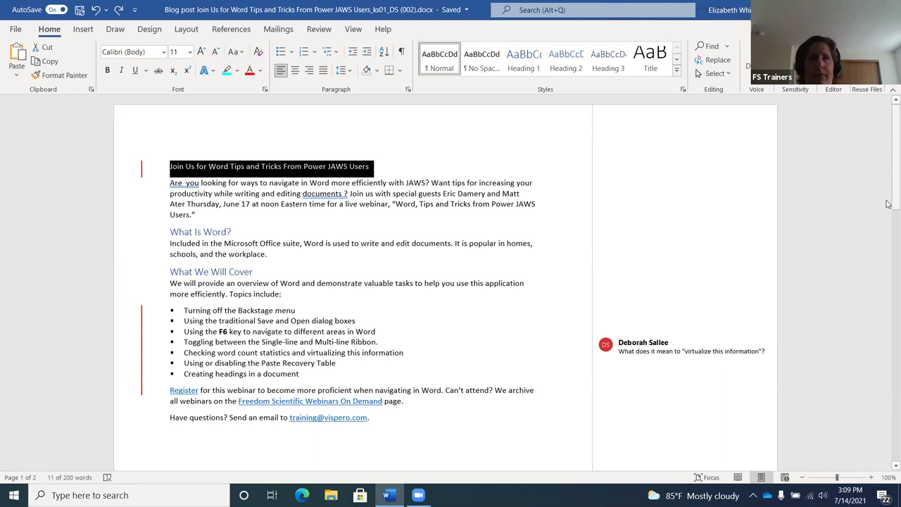
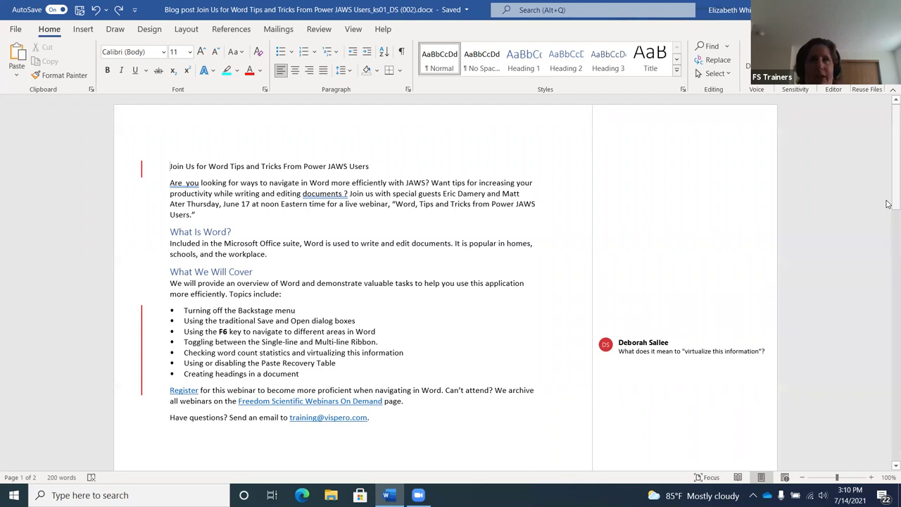
- Apply bold, underline and italic formatting to the title line "Join Us for Word Tips and Tricks From Power JAWS Users"
key(ctrl+shift+Right)
key(ctrl+shift+Right)
key(ctrl+shift+Right)
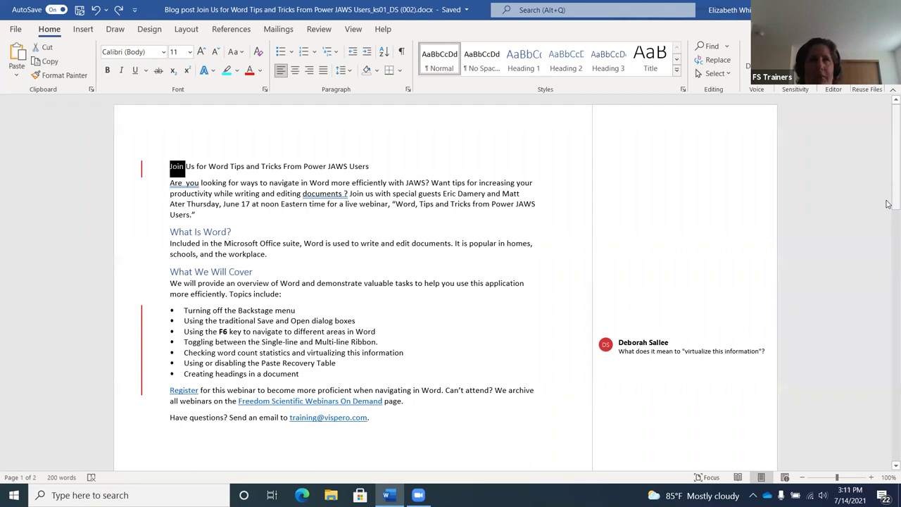
key(ctrl+shift+Right)
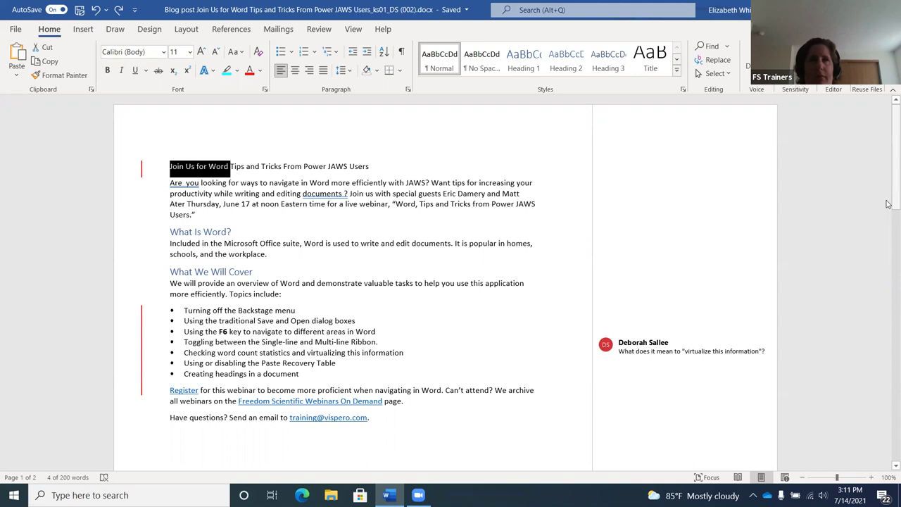
key(ctrl+shift+Right)
key(ctrl+shift+Right)
key(ctrl+shift+Right)
key(ctrl+shift+Right)
key(ctrl+shift+Right)
key(ctrl+shift+Right)
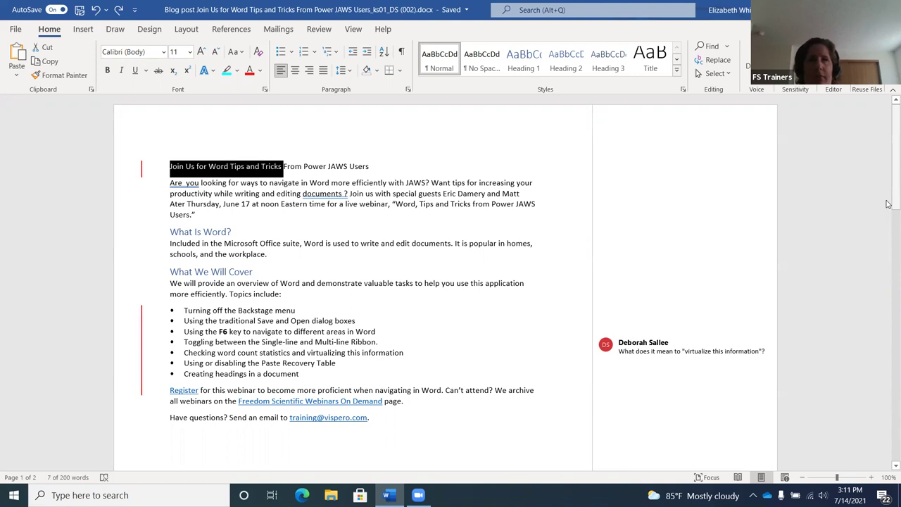
key(ctrl+shift+Right)
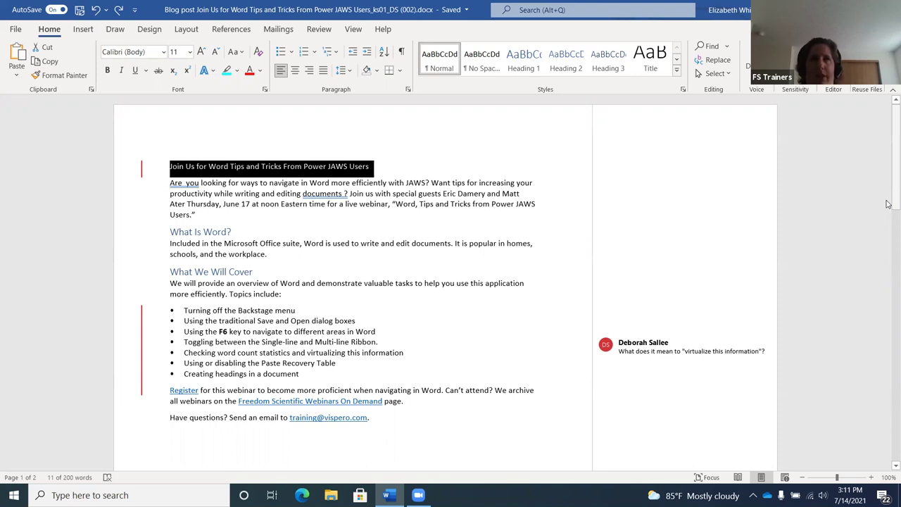
key(ctrl+b)
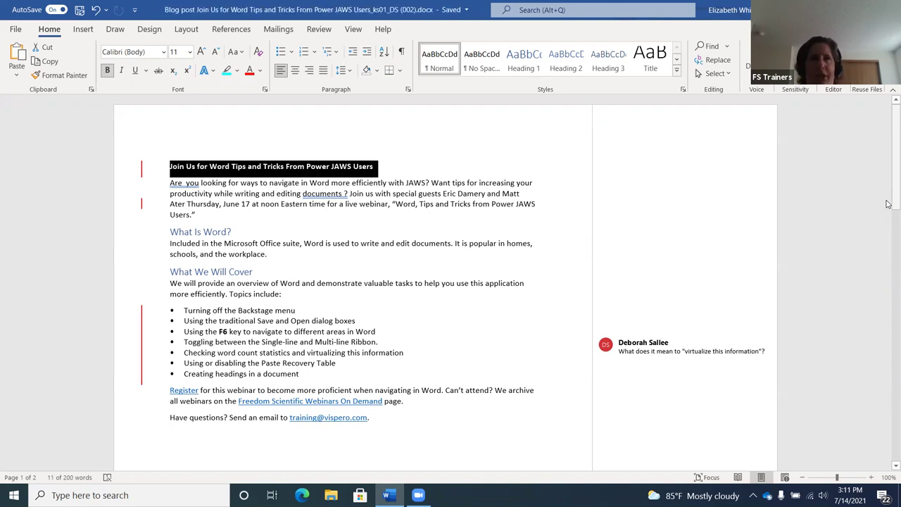
key(ctrl+u)
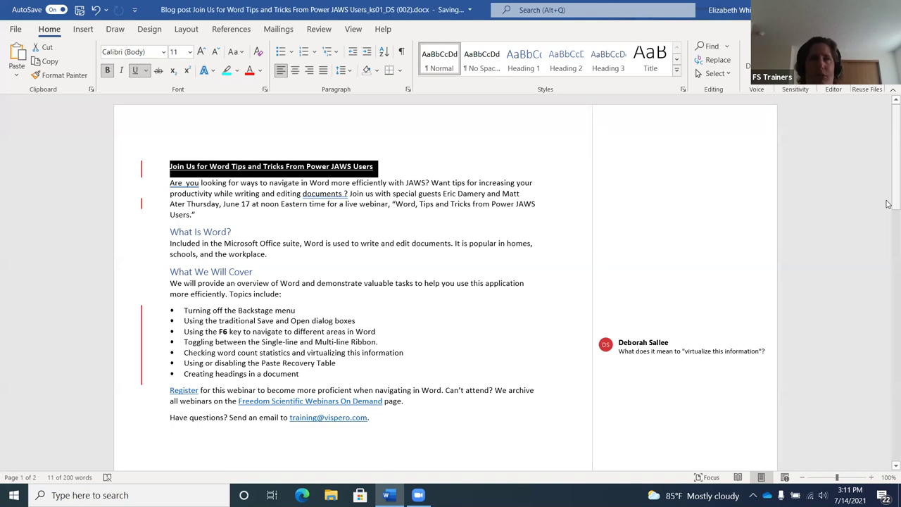
key(ctrl+i)
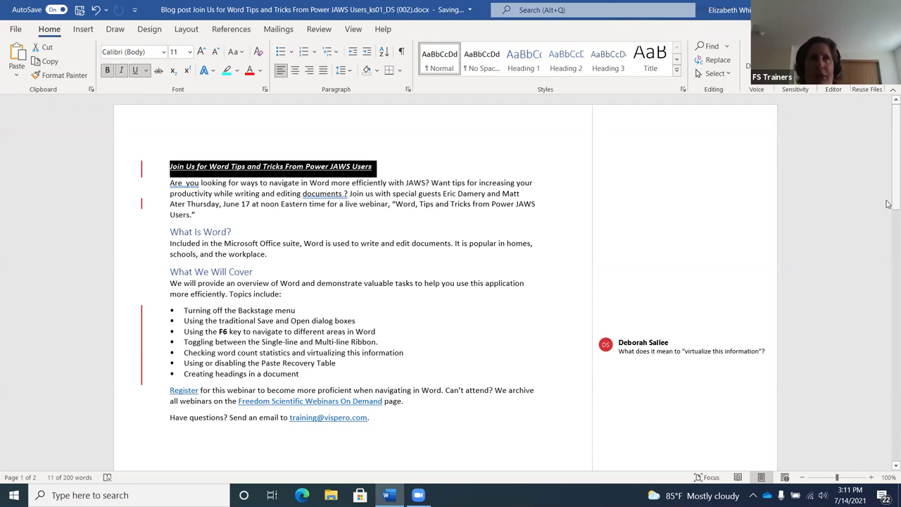
key(Left)
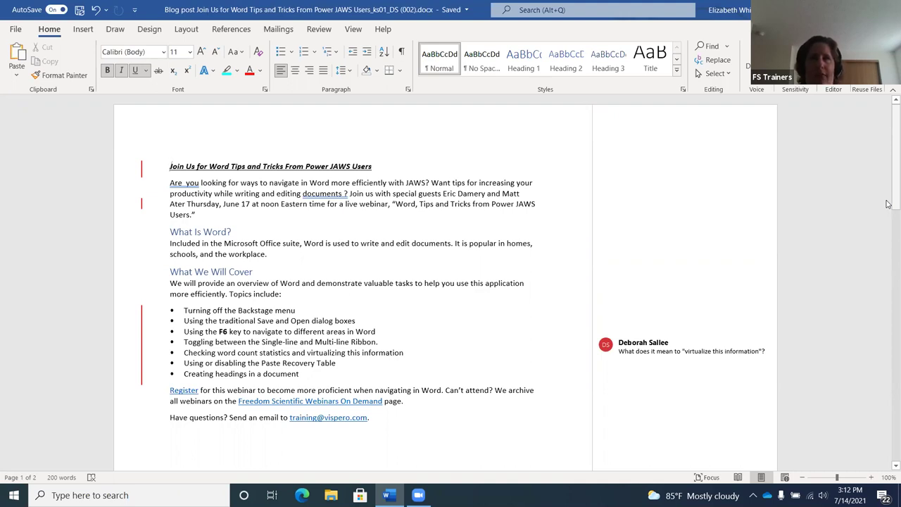
- Set the entire document to double line spacing and its font to Times New Roman, size 12
key(ctrl+a)
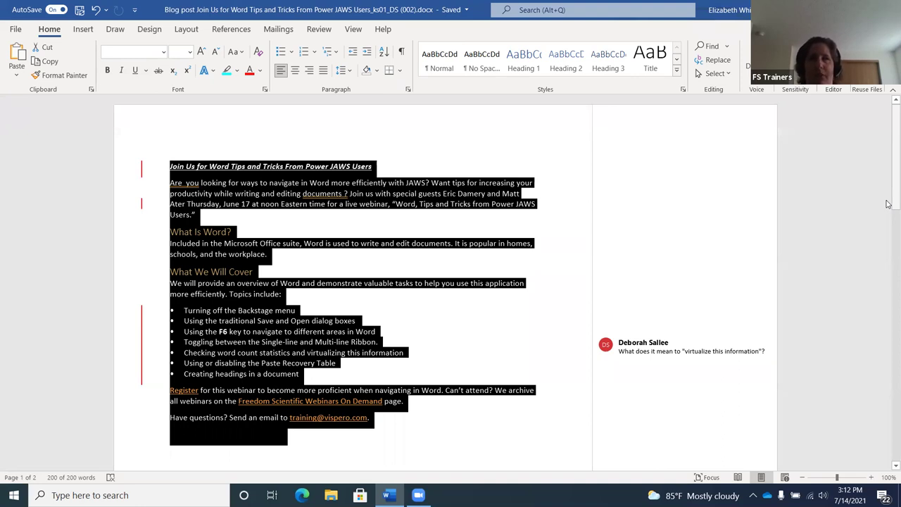
key(ctrl+2)
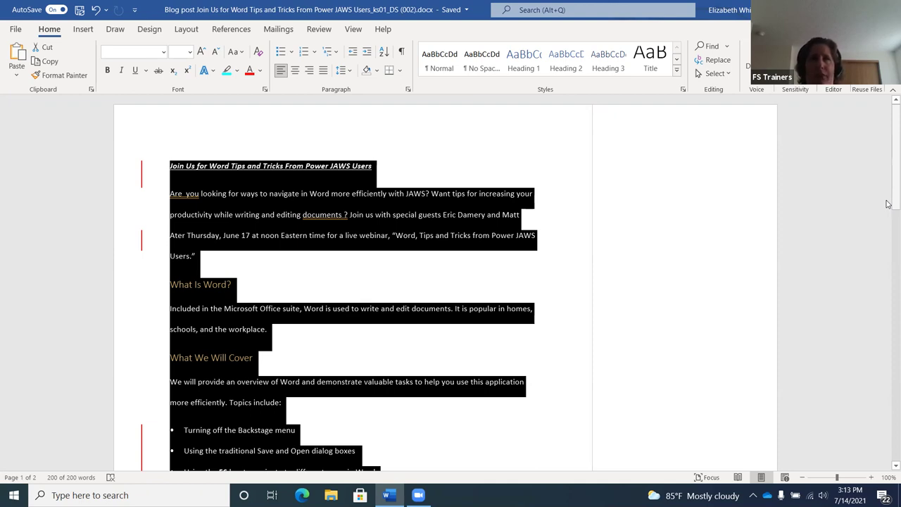
key(ctrl+d)
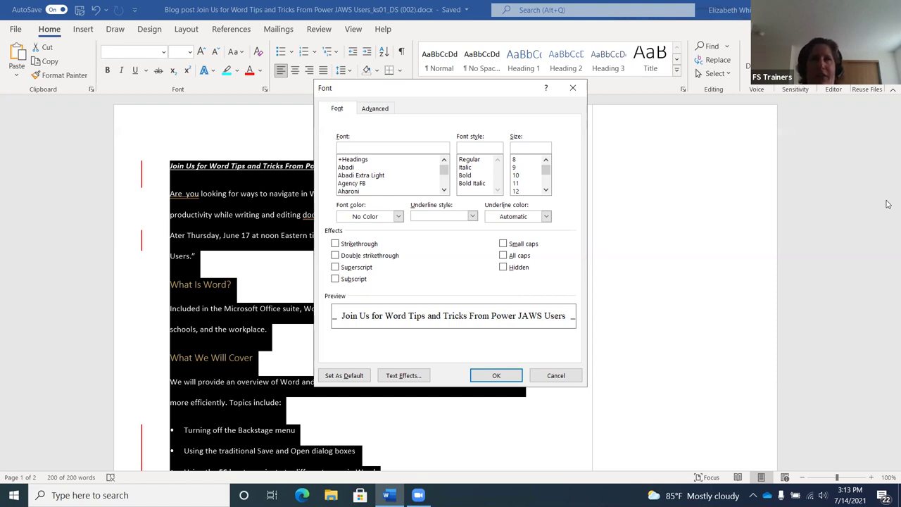
text(ti)
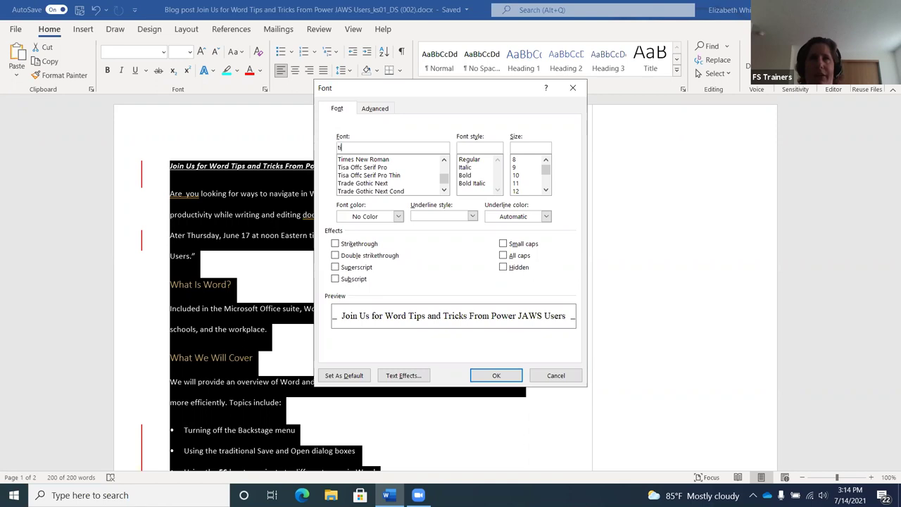
key(Down)
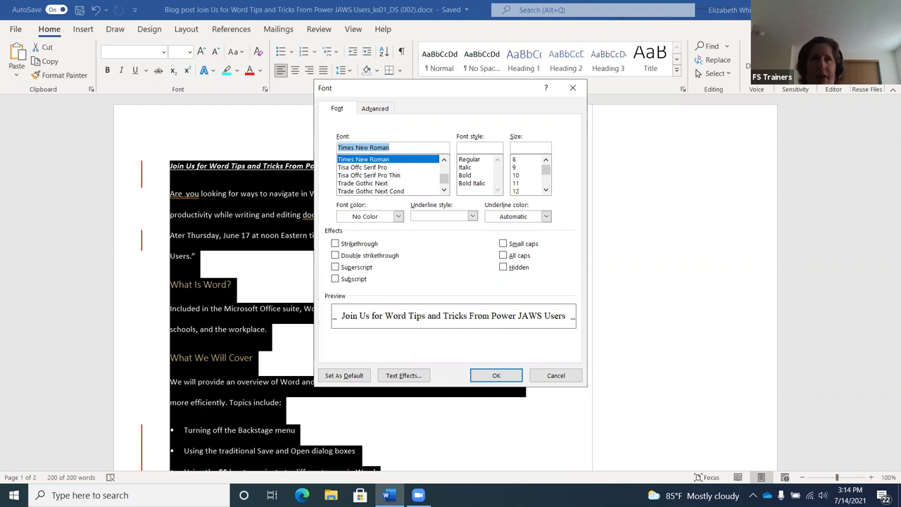
key(Tab)
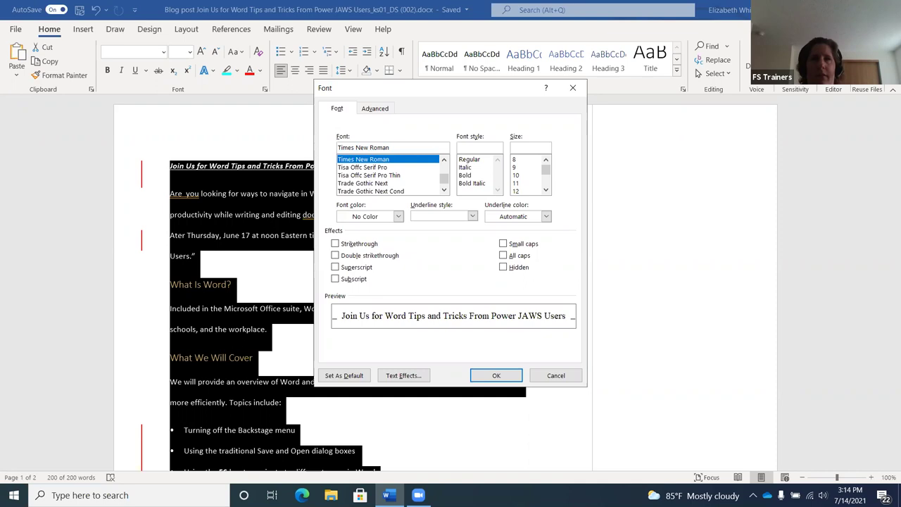
key(Down)
key(Down)
key(Down)
key(Down)
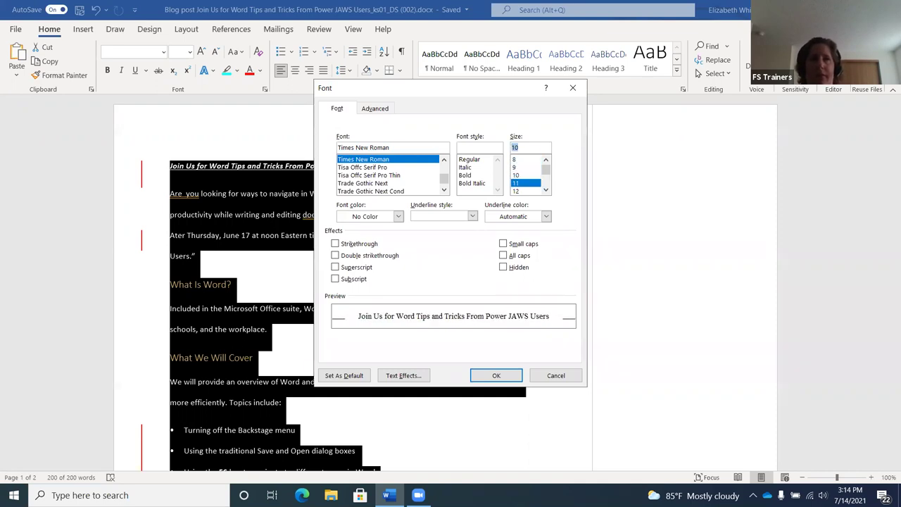
key(Down)
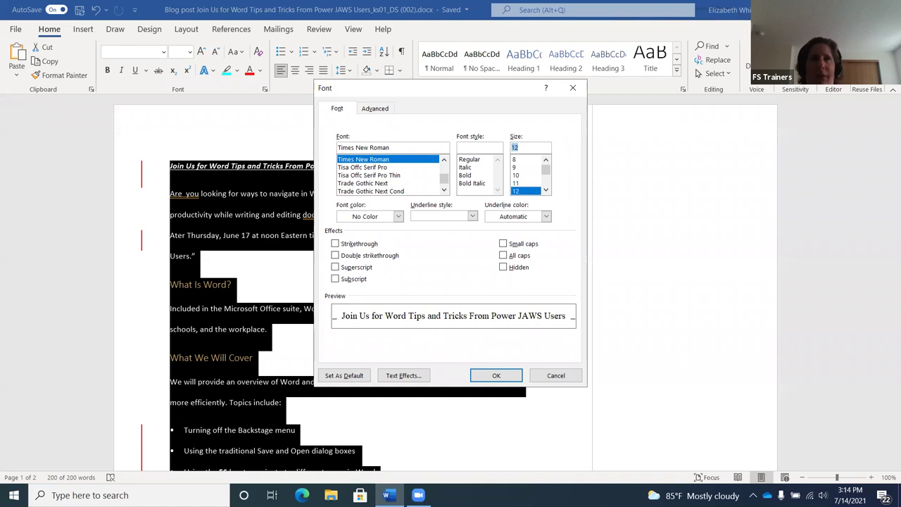
key(Return)
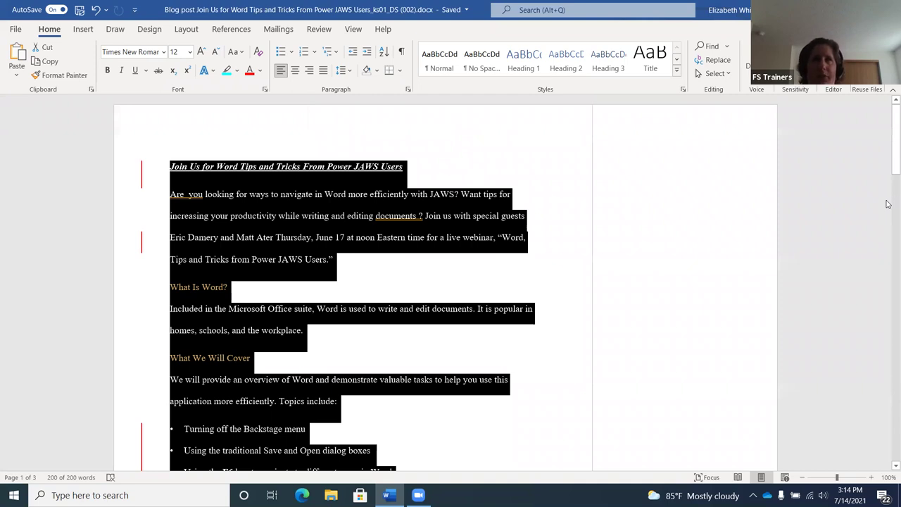
- Review the font, line spacing and paragraph formatting at the start of the document with the JAWS Virtual Viewer
key(ctrl+Home)
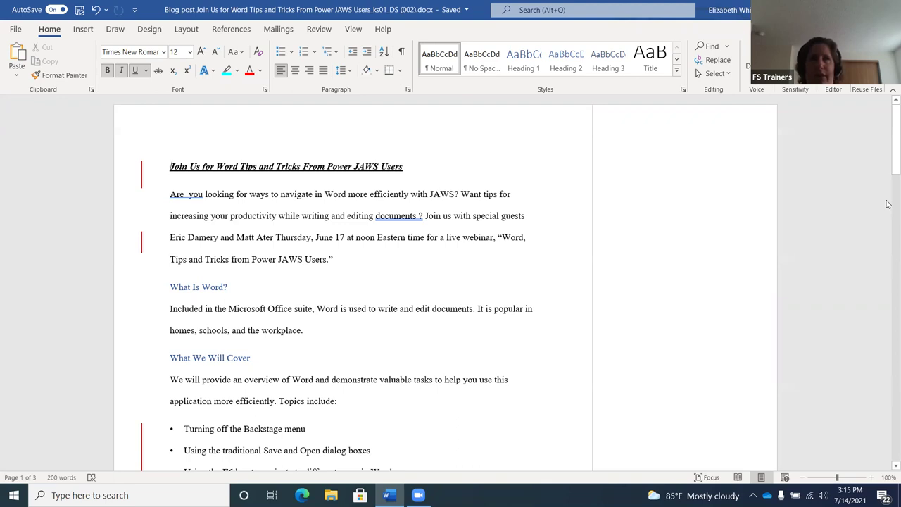
key(Insert+f)
key(Insert+f)
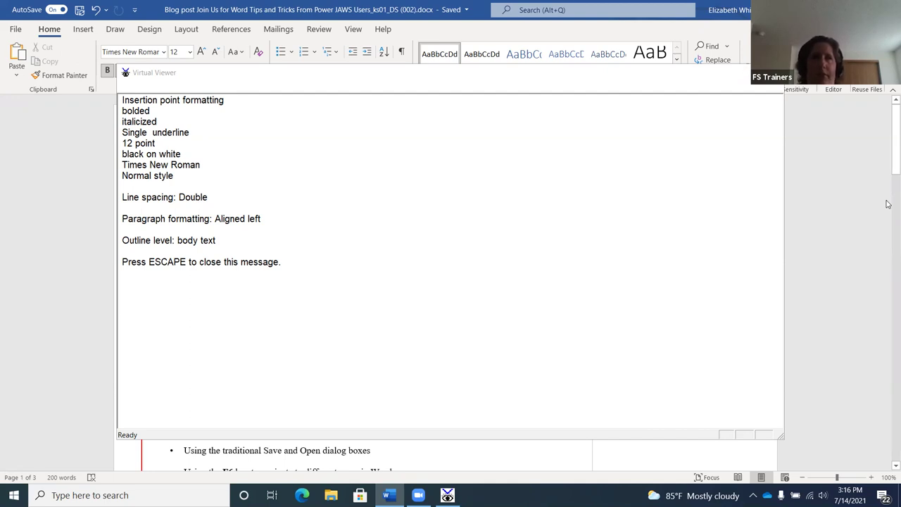
key(Escape)
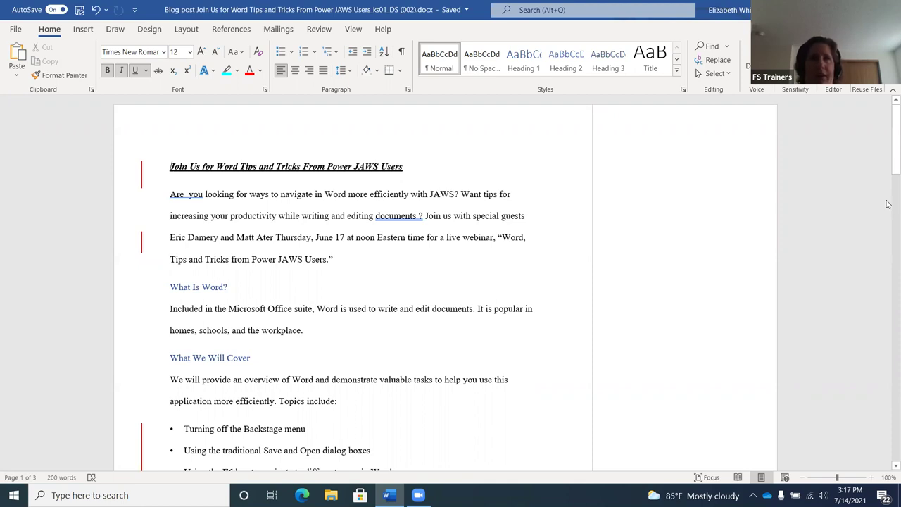
- Indent the first line of the title and remove the indent again
key(Tab)
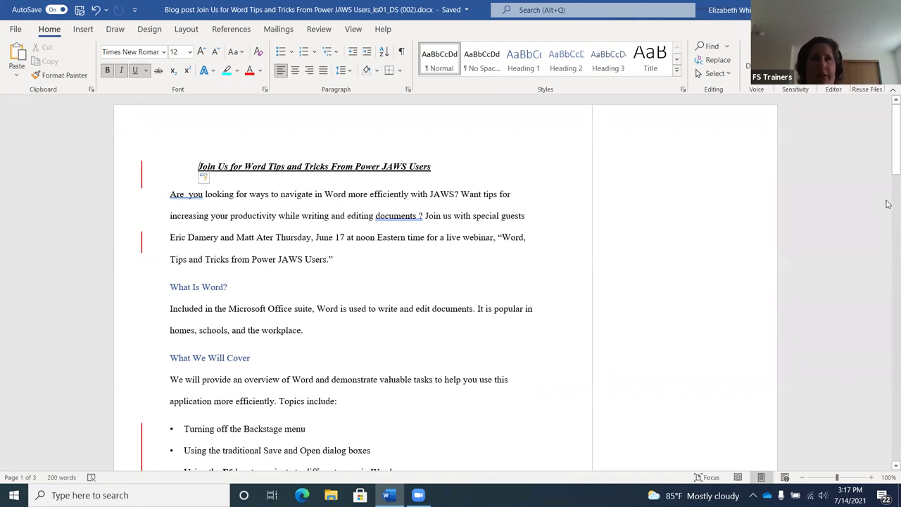
key(BackSpace)
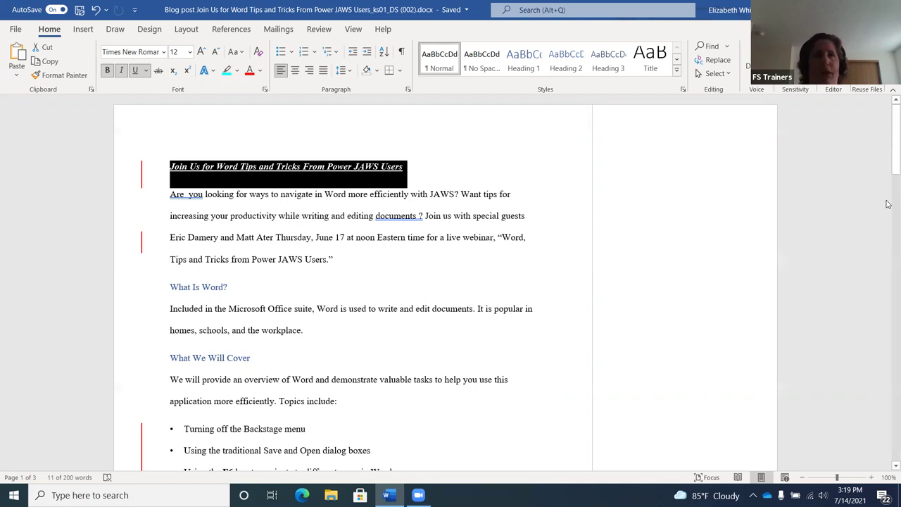
- Apply the Heading 1 style to the title line and check the style of the "What Is Word?" heading
key(ctrl+alt+1)
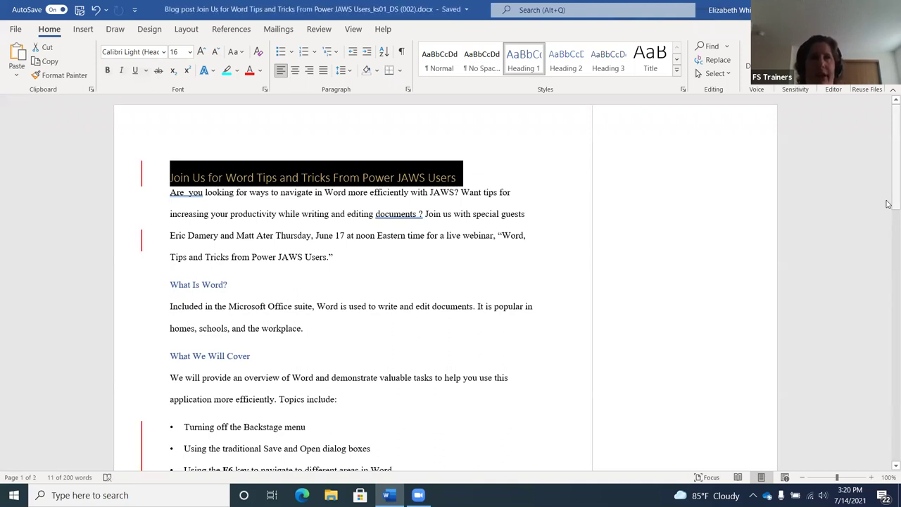
key(Right)
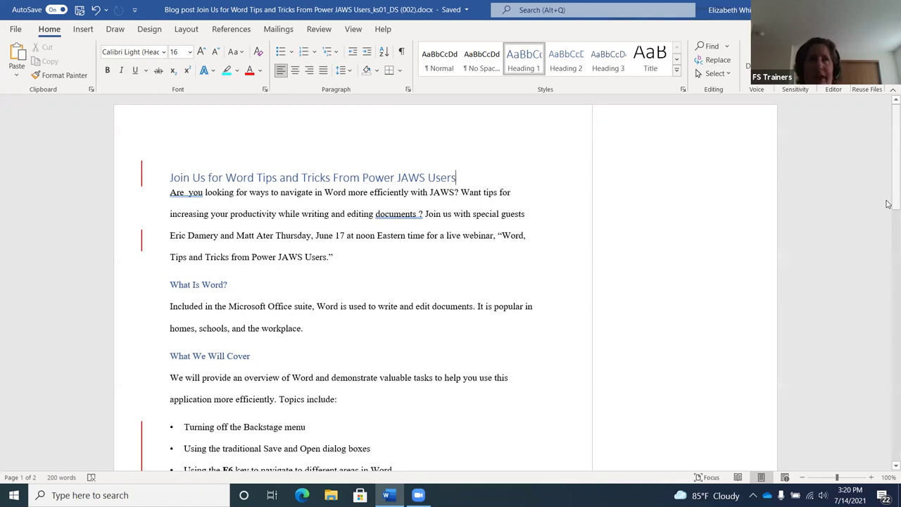
key(ctrl+Down)
key(ctrl+Down)
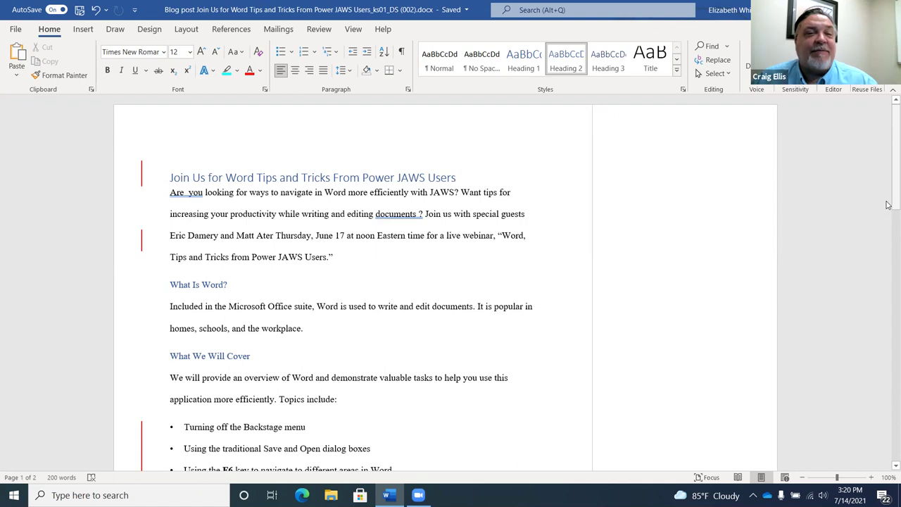
key(ctrl+Home)
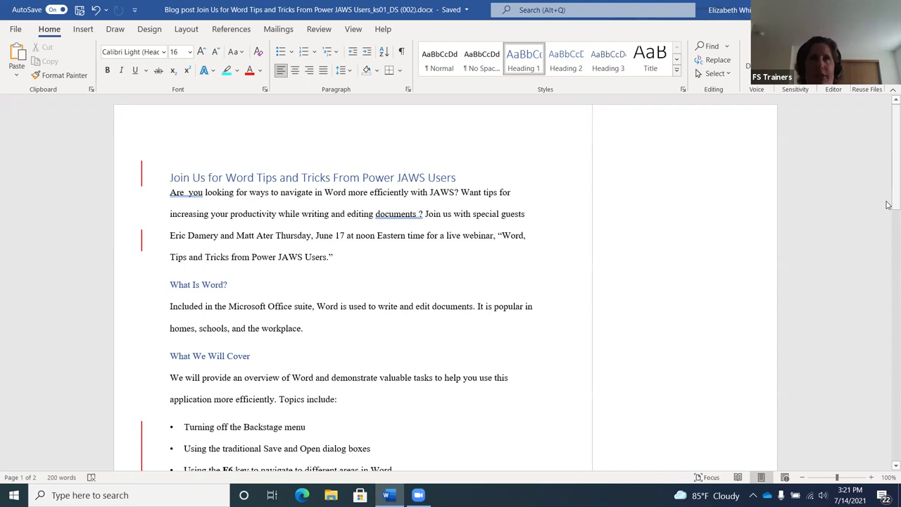
- Start a new blank line at the very end of the document
key(ctrl+End)
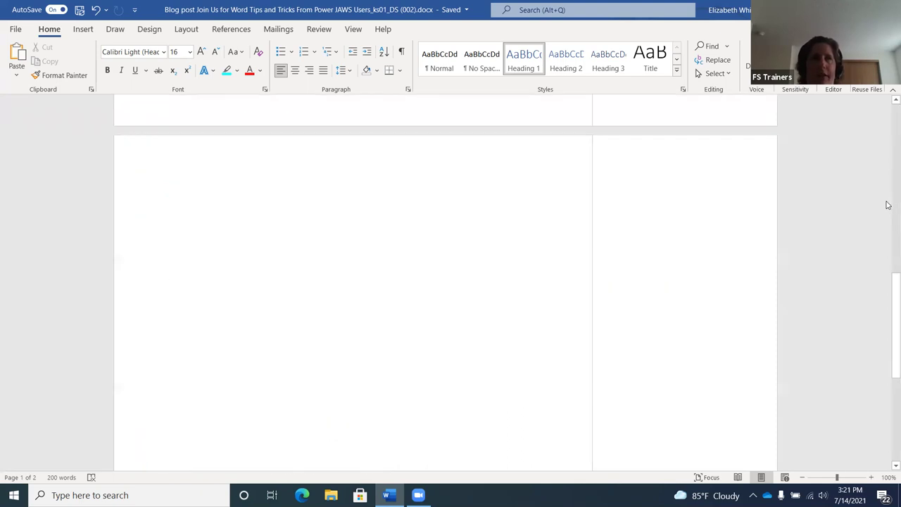
key(Return)
key(BackSpace)
key(Return)
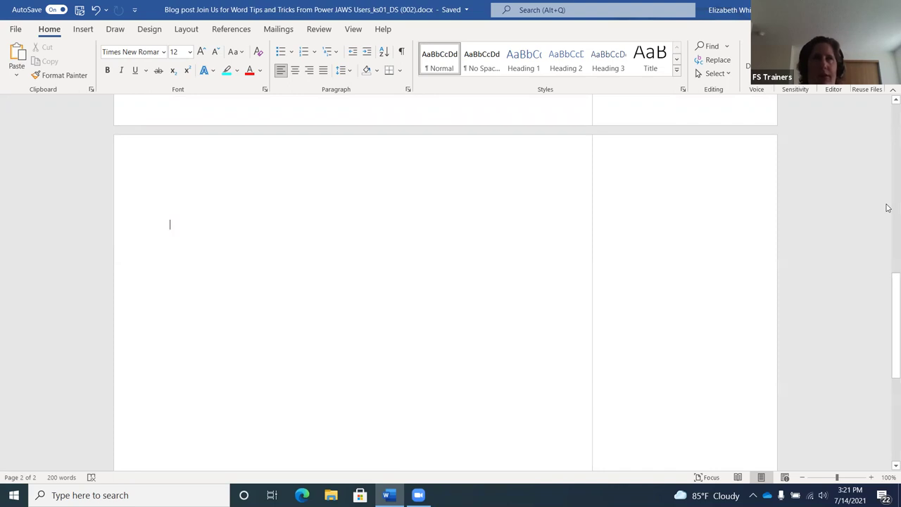
key(alt+n)
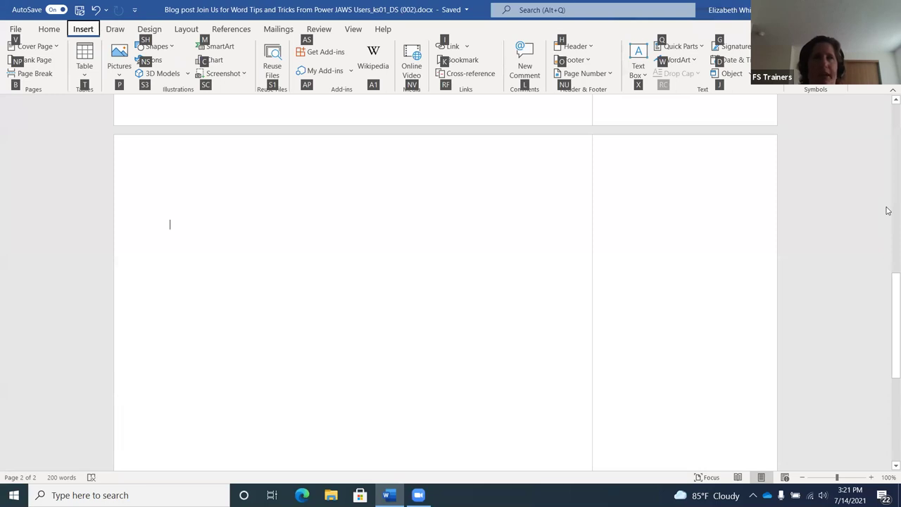
key(p)
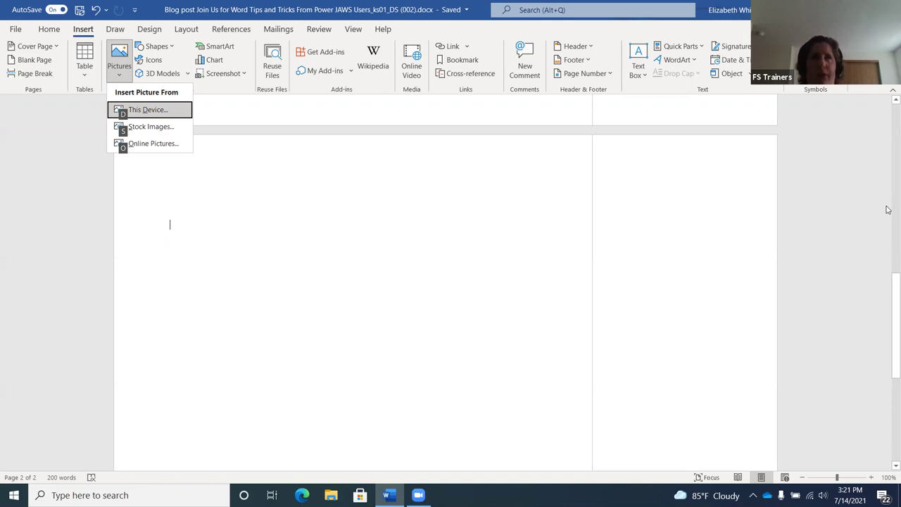
key(Escape)
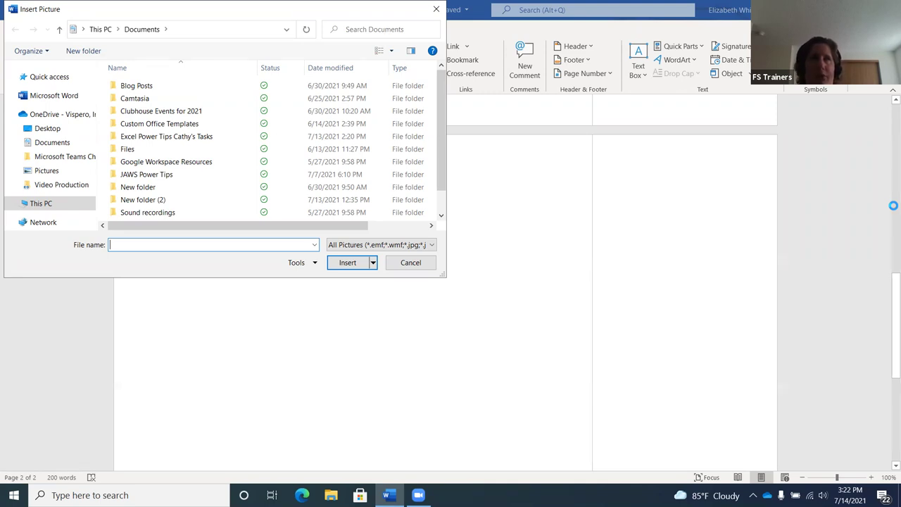
key(shift+Tab)
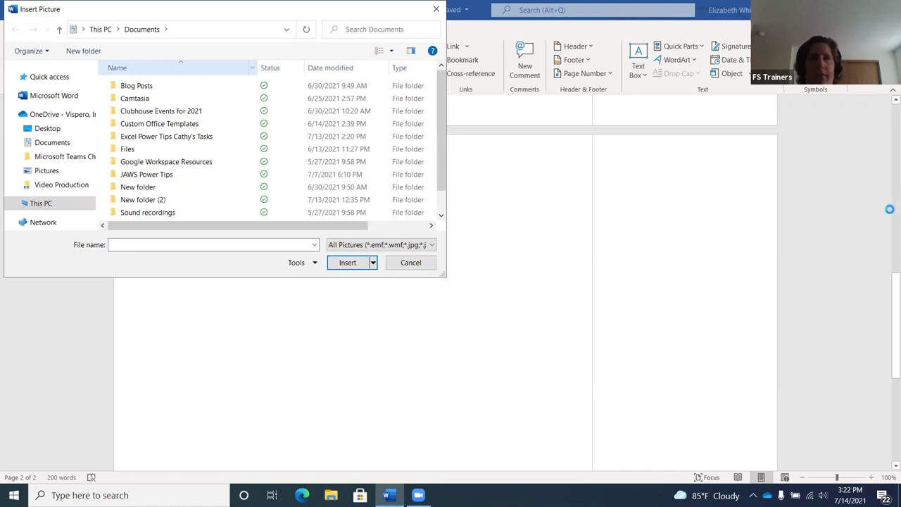
key(Tab)
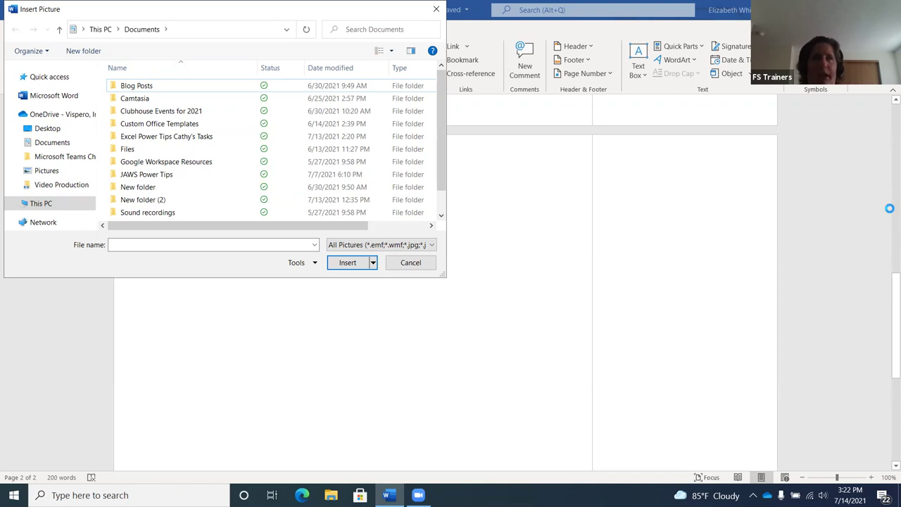
key(f)
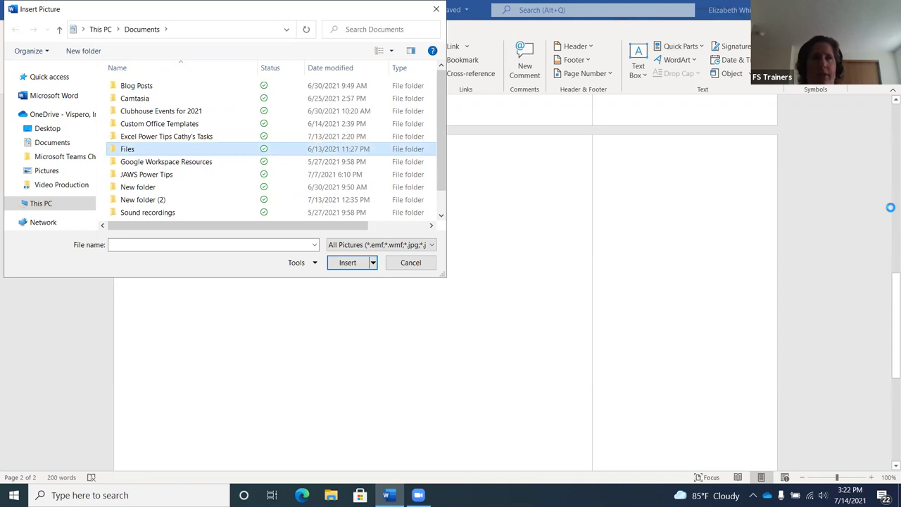
key(Return)
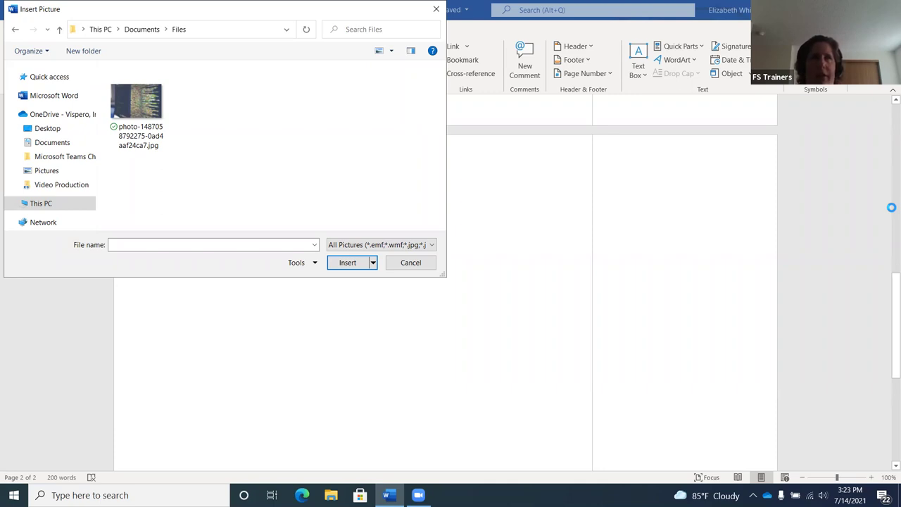
click(137, 106)
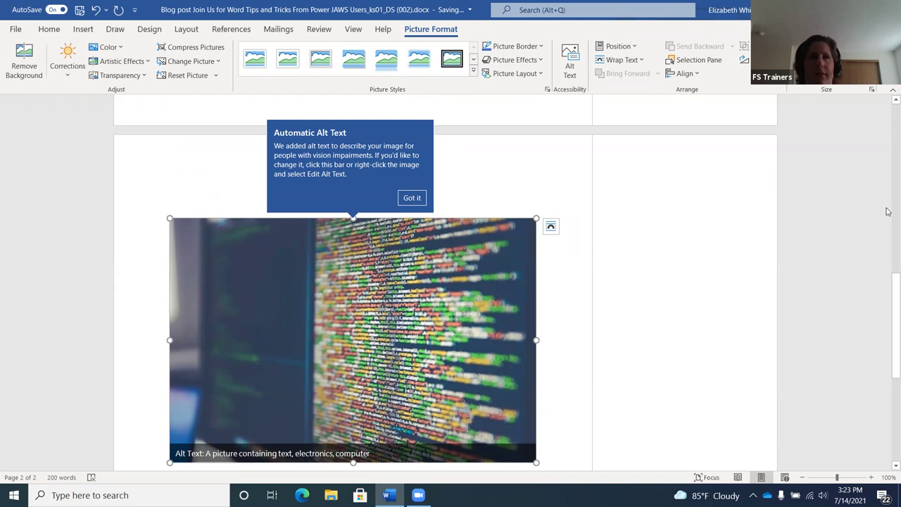
- Examine the inserted picture's layout options for text wrapping, keep it in line with text, and return to the document text
key(alt+shift+F10)
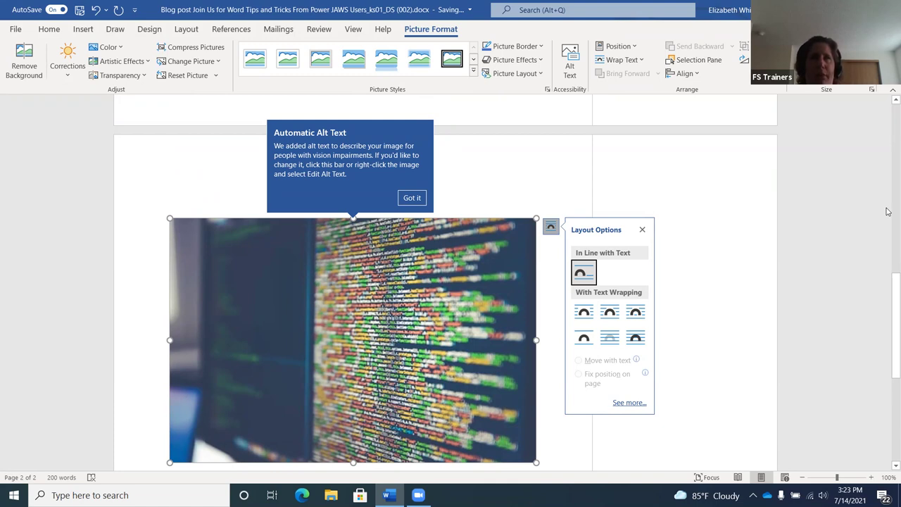
key(Down)
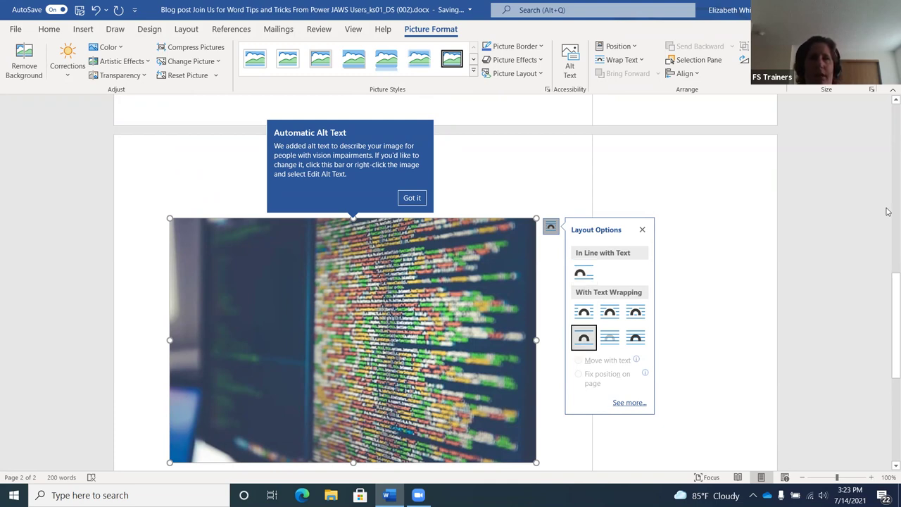
key(Up)
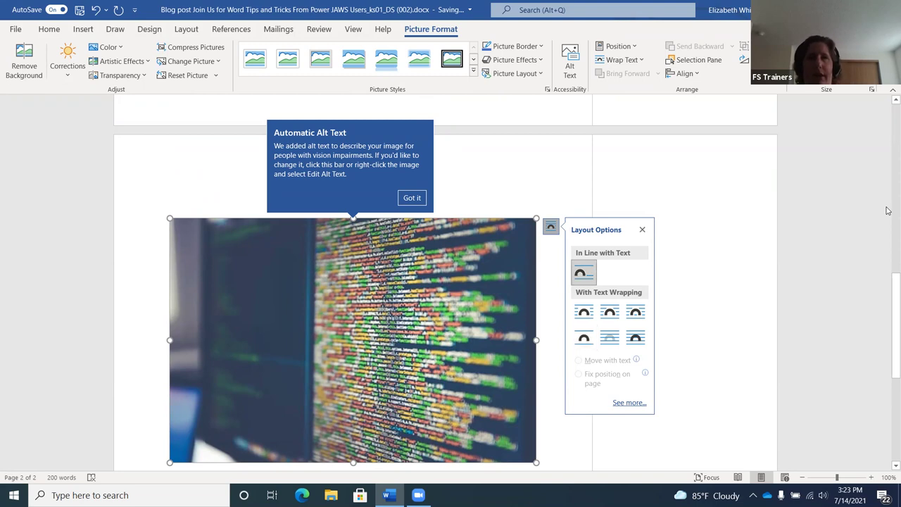
key(Escape)
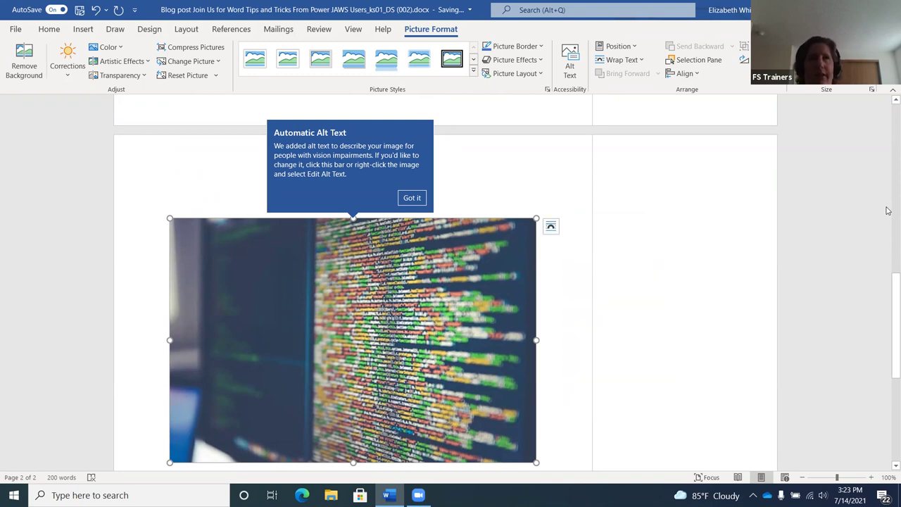
key(Up)
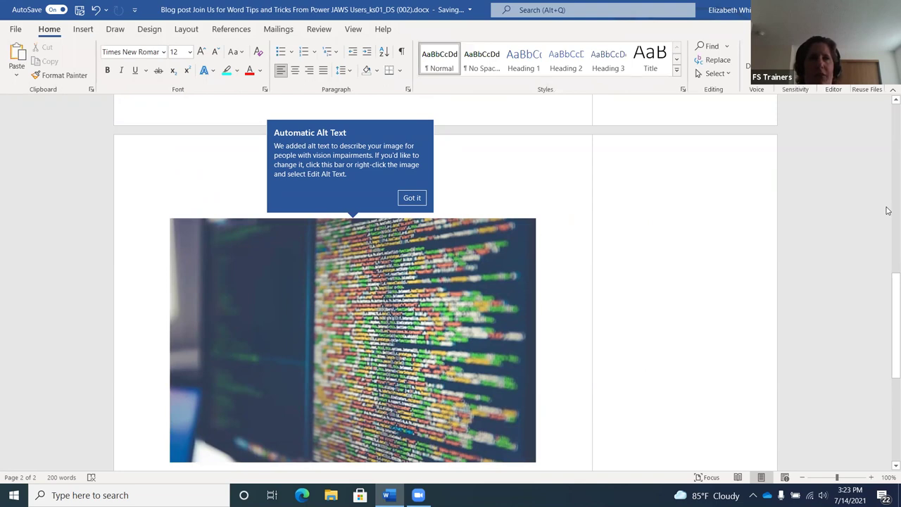
- Review the document's objects, comments, sections, margins and protection status in the JAWS Virtual Viewer help
scroll(888, 210, down, 1)
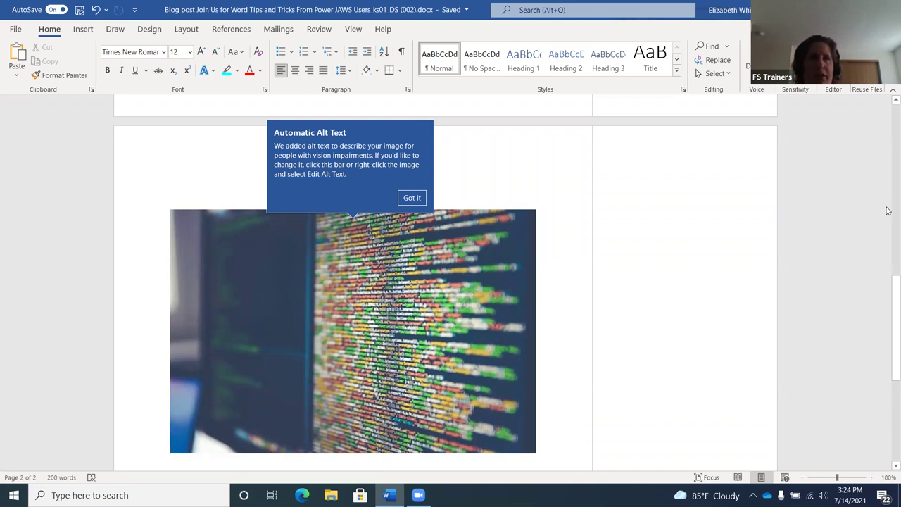
key(Insert+F1)
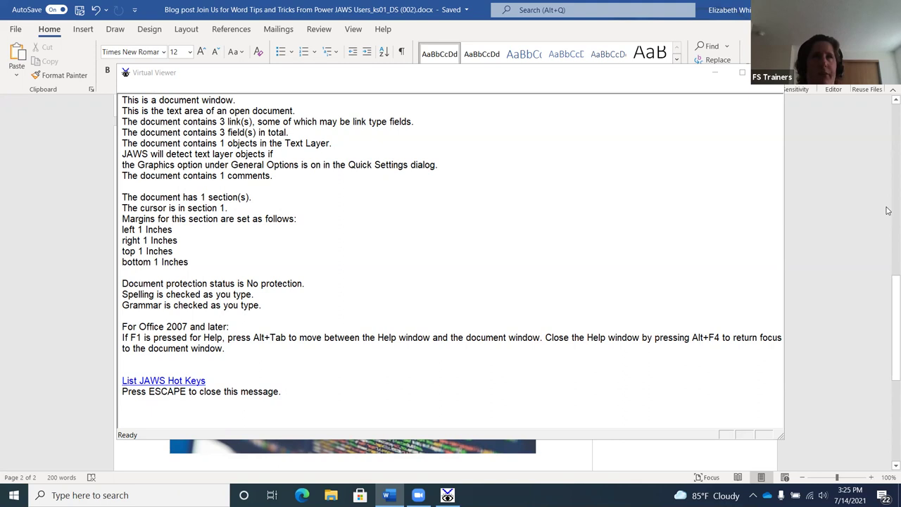
key(Escape)
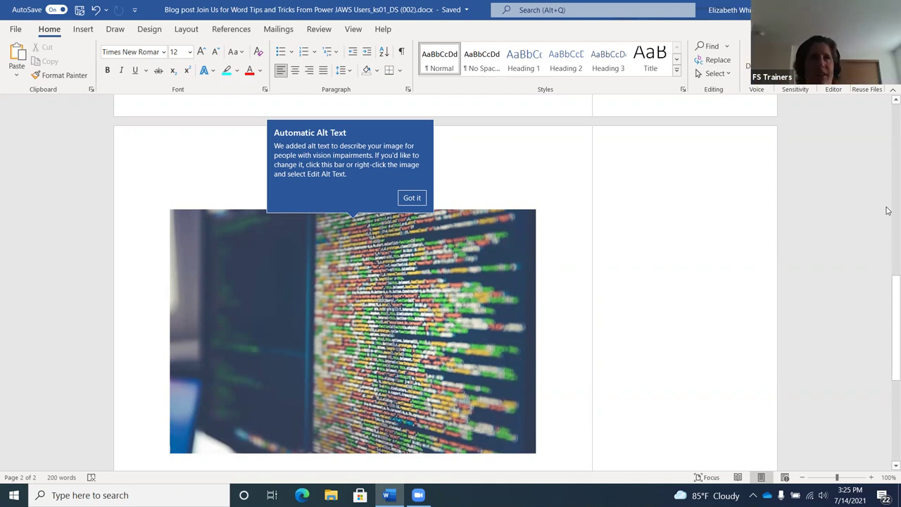
- Delete the extra space between "Are" and "you" in the opening paragraph and switch to the Zoom meeting controls
key(ctrl+Home)
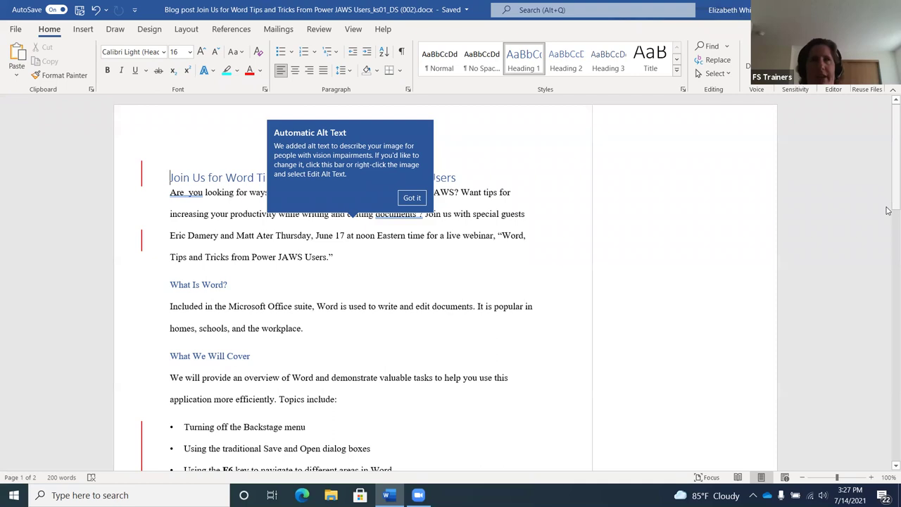
key(Down)
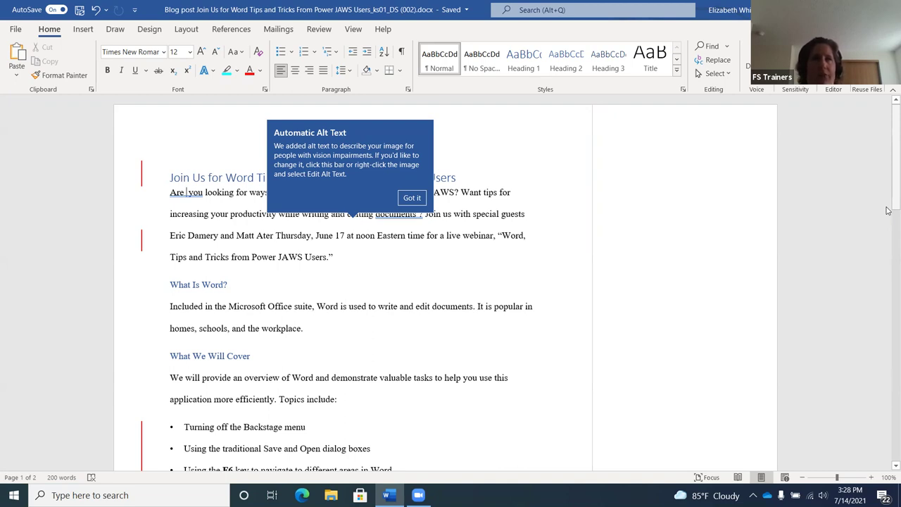
key(BackSpace)
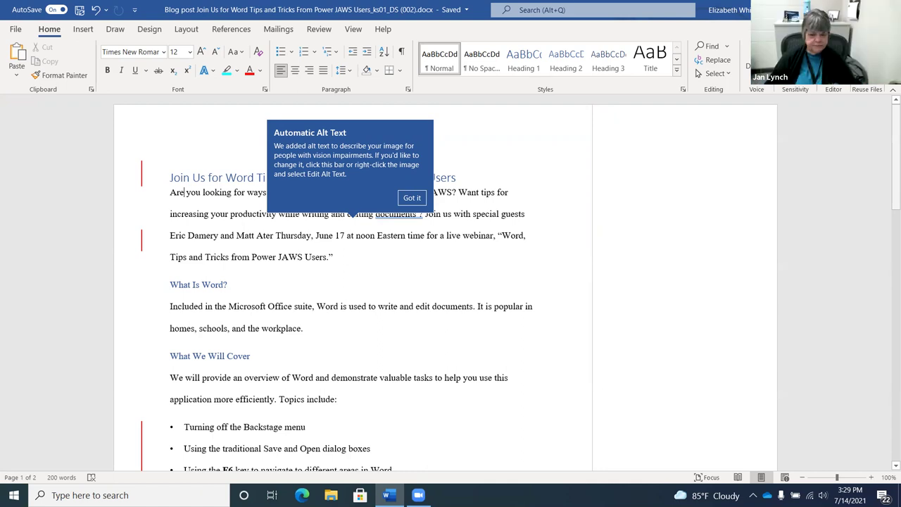
key(alt+Tab)
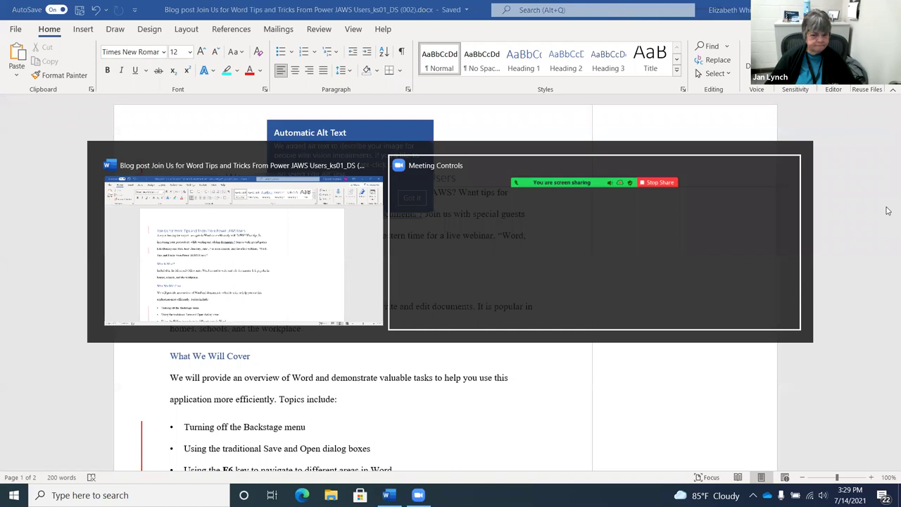